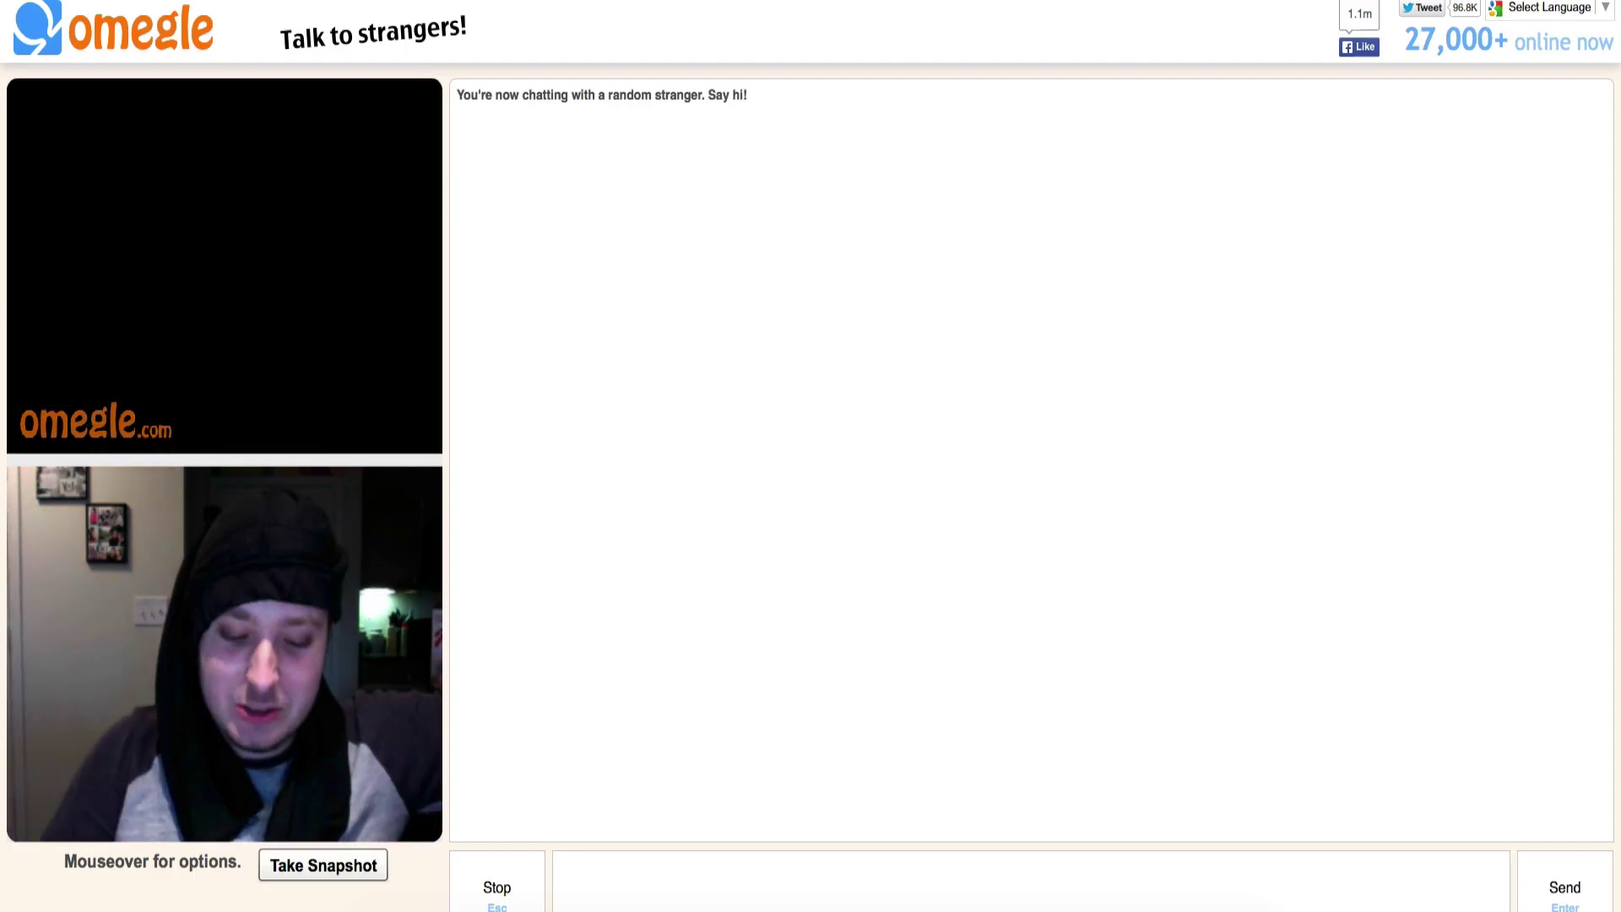
# Step: Disconnect from the current stranger and connect to a new random video chat
pyautogui.press('Escape')
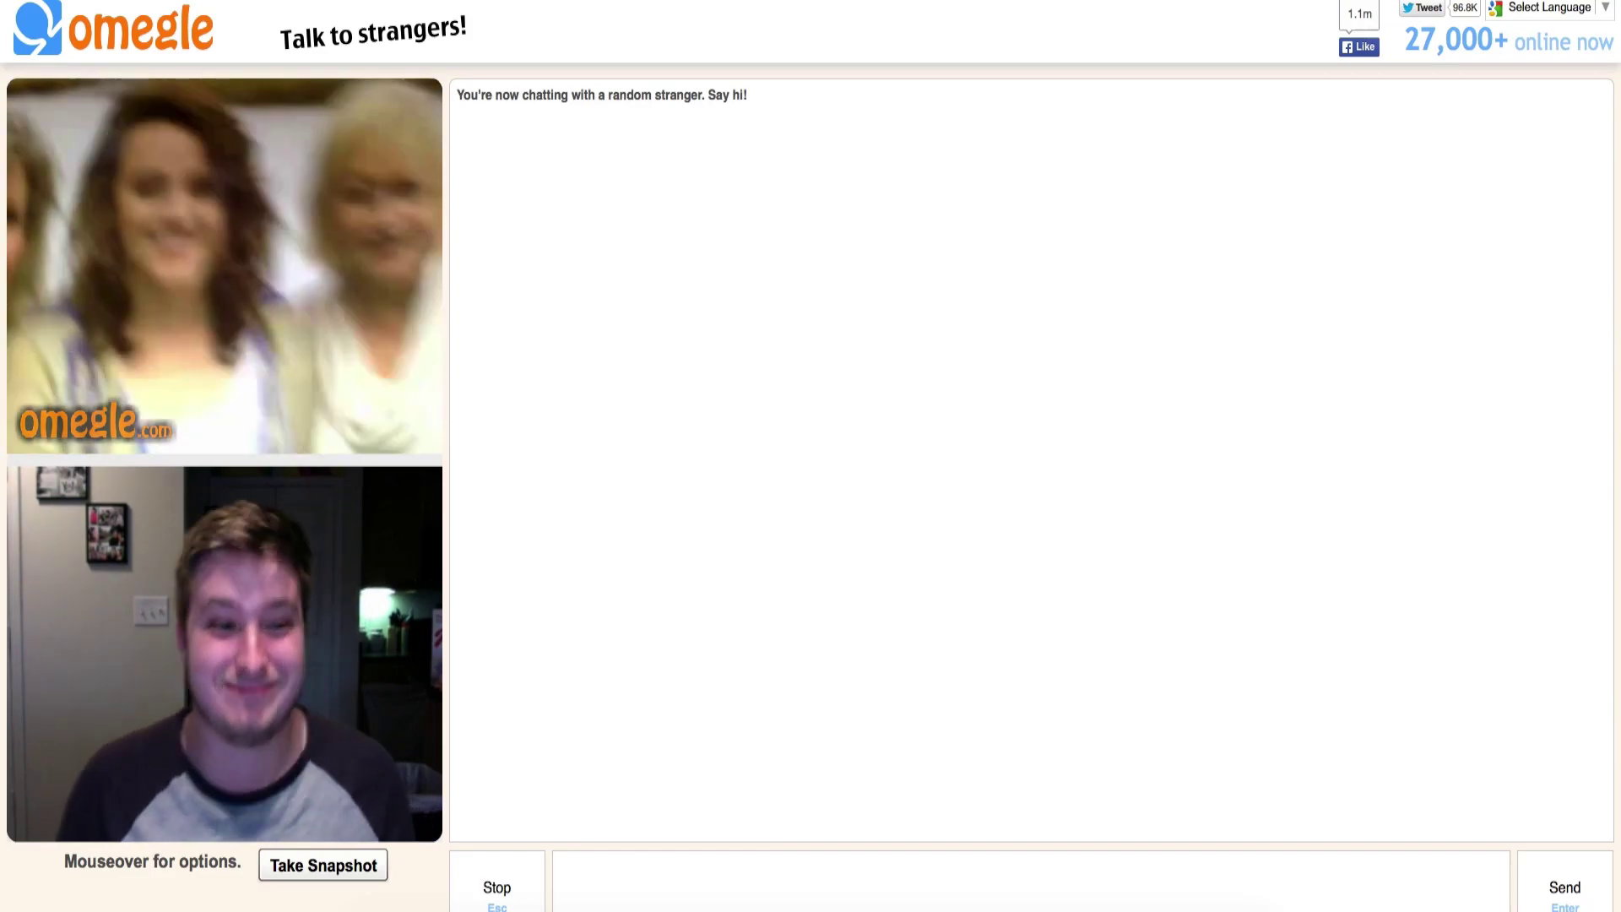
# Step: Raise the system sound volume while the strangers stay on video
pyautogui.press('XF86AudioRaiseVolume')
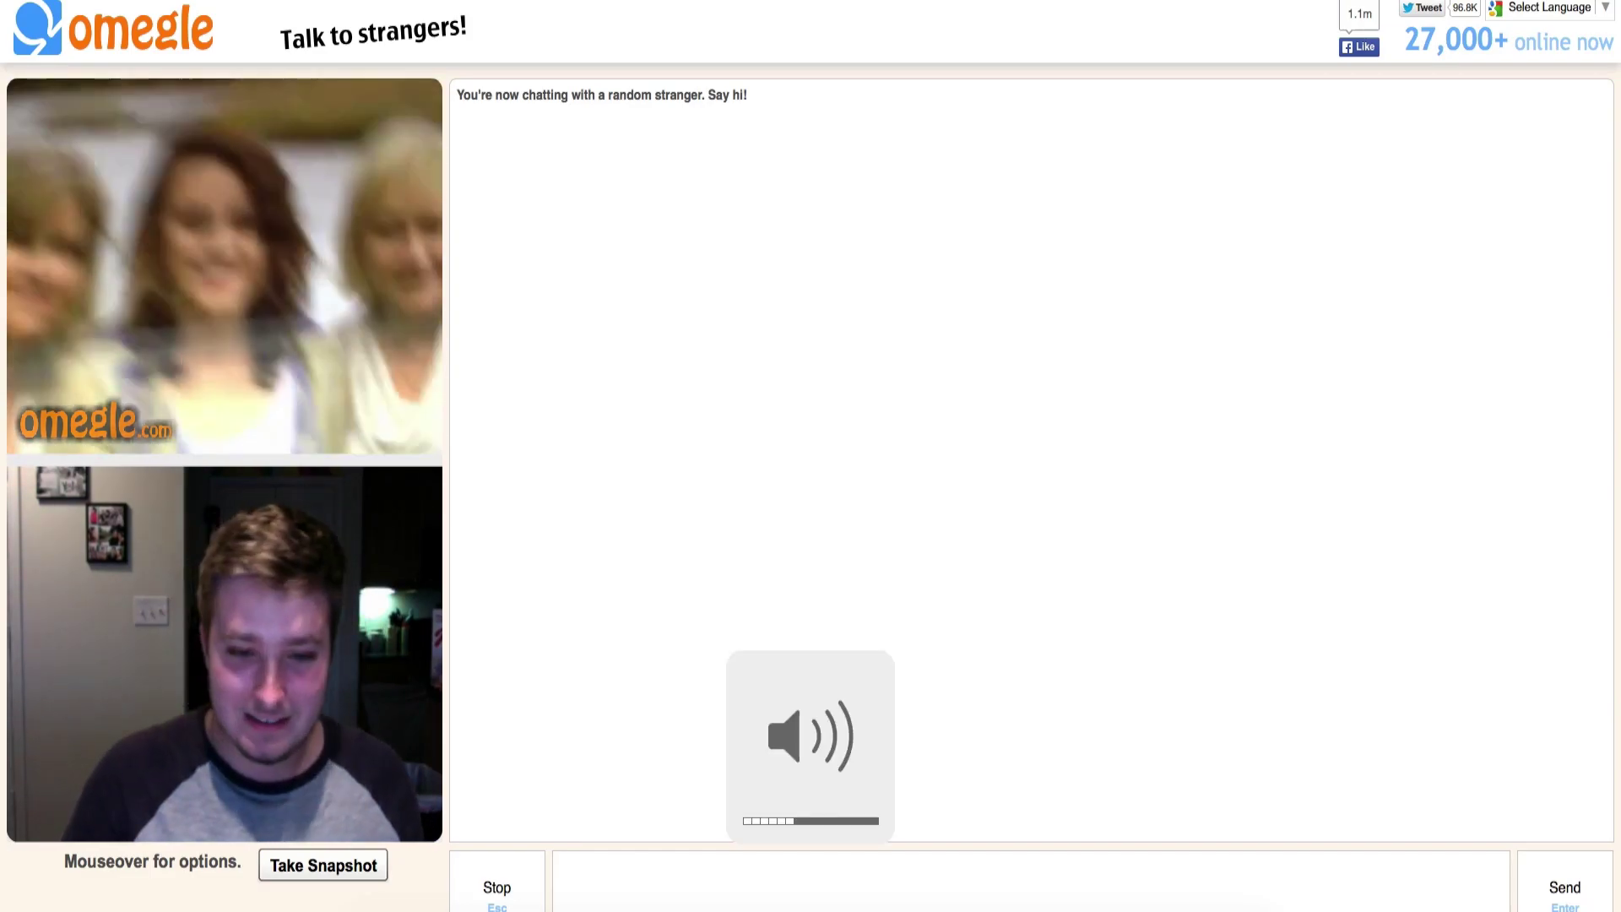